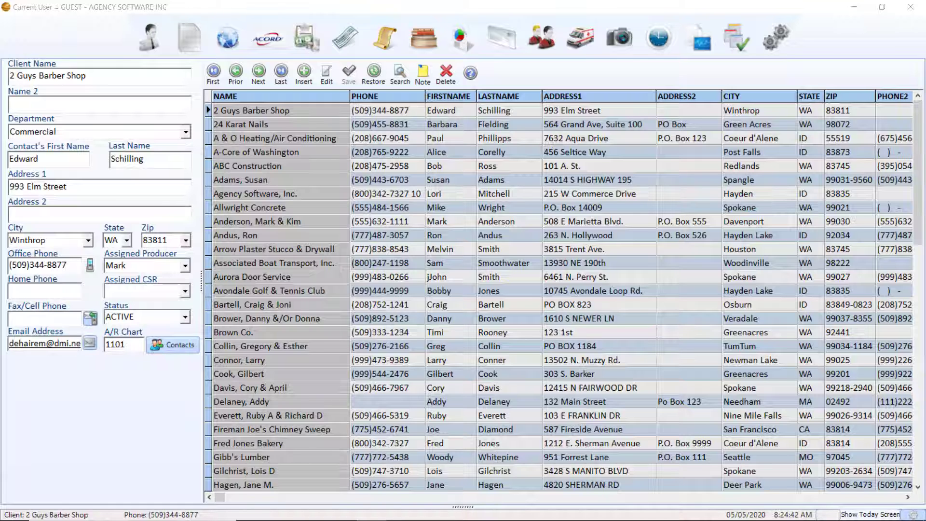
- Open Agency Software, Inc.'s certificate of liability insurance form and bring up its Email Customer setup settings
click(268, 193)
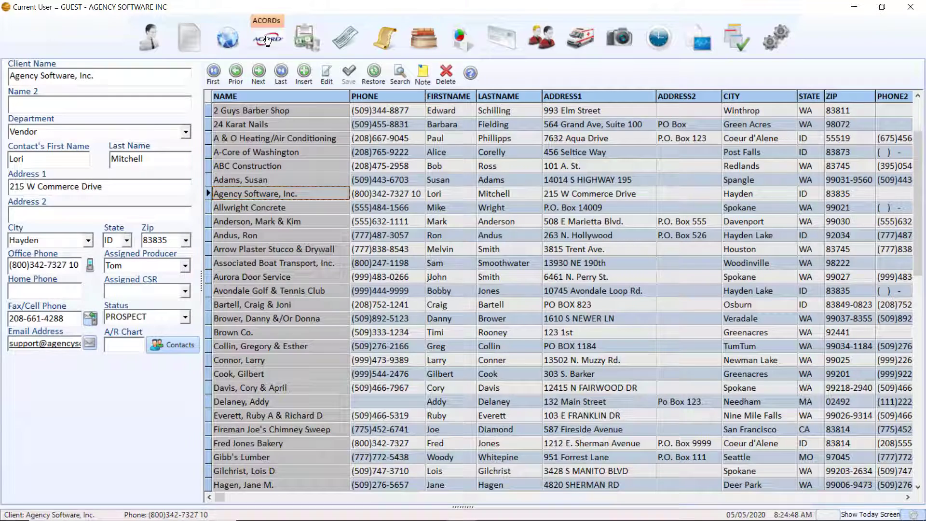
click(267, 40)
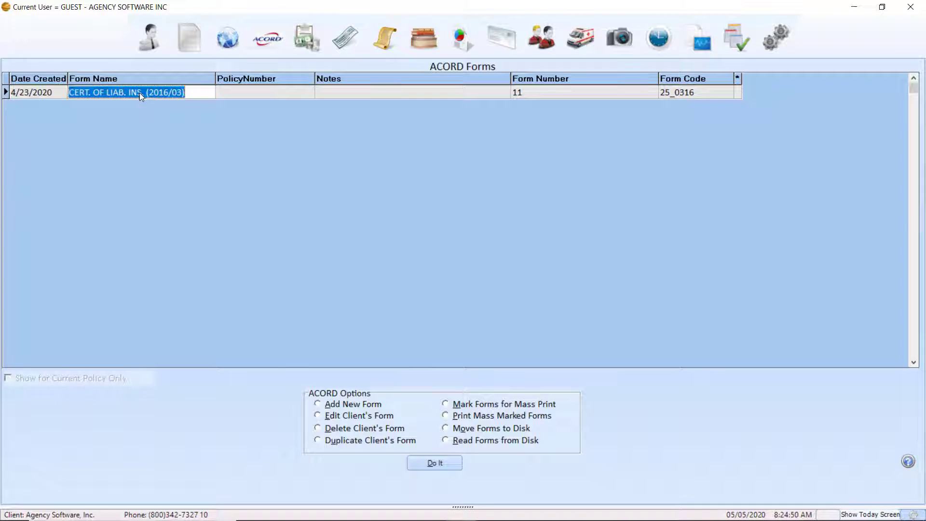
double_click(120, 91)
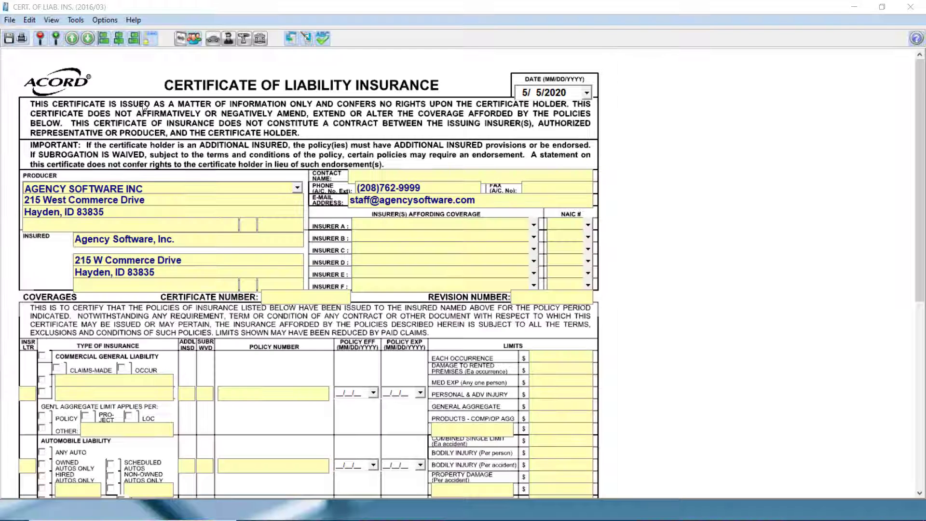
click(11, 22)
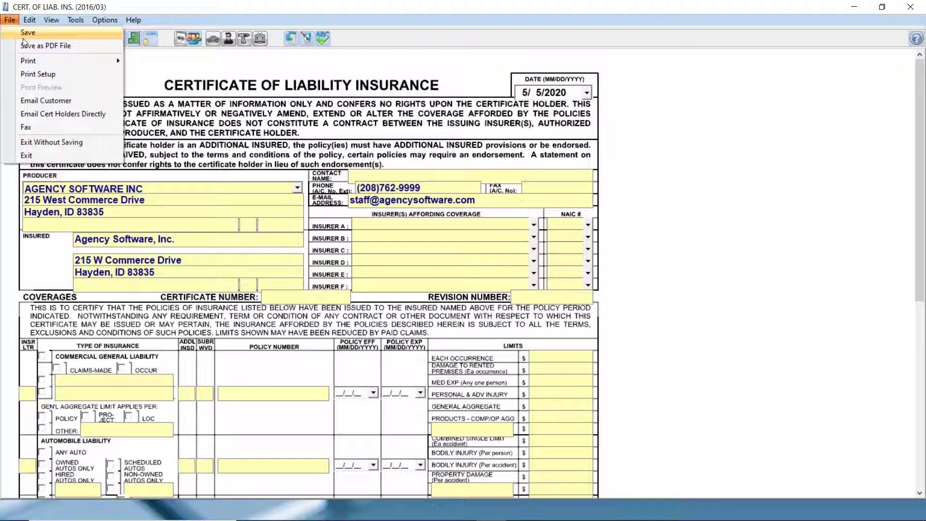
click(36, 100)
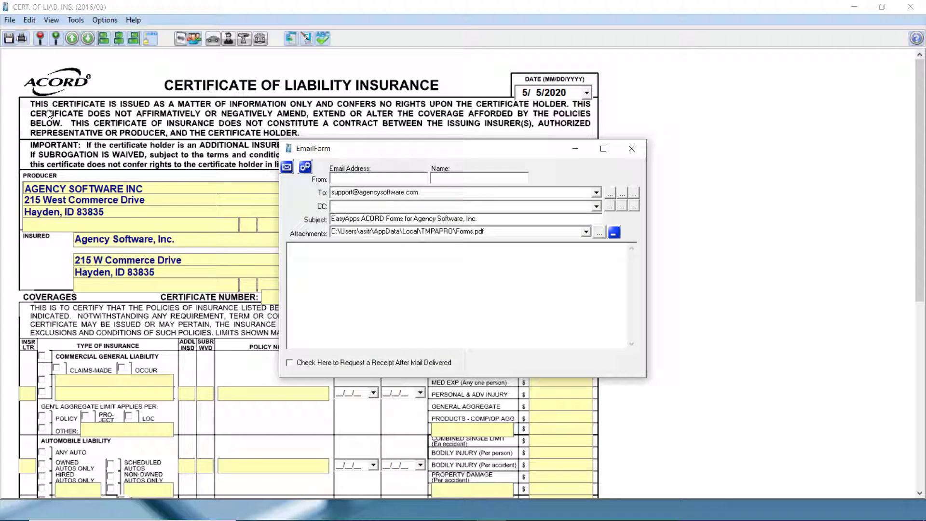
click(306, 167)
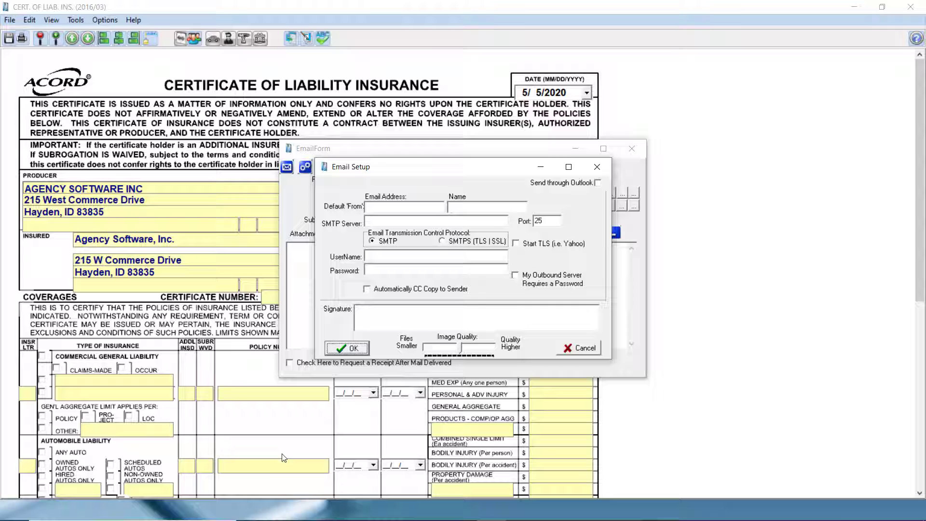
- Search Chrome for 'SMTP for gmail' to find smtp.gmail.com with ports 587 (TLS) and 465 (SSL)
mouse_move(305, 517)
click(348, 515)
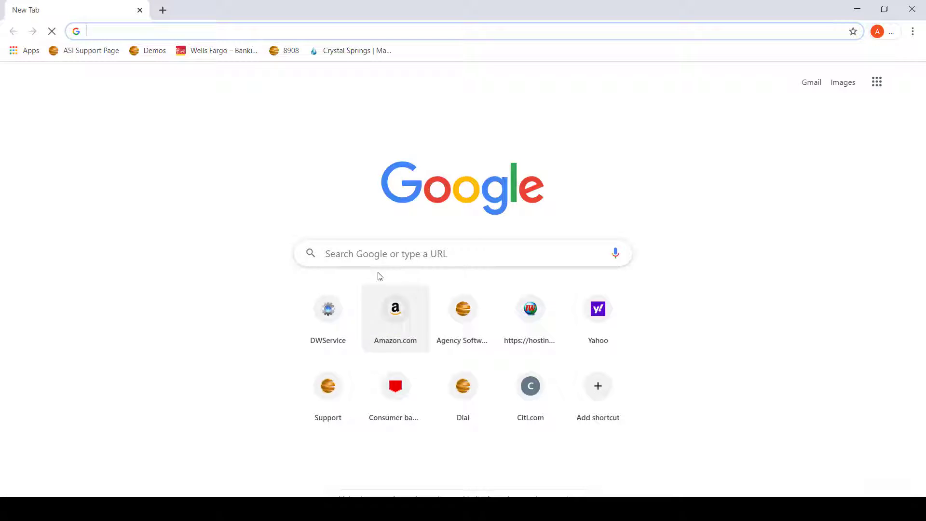
click(377, 256)
text(SMTP for g)
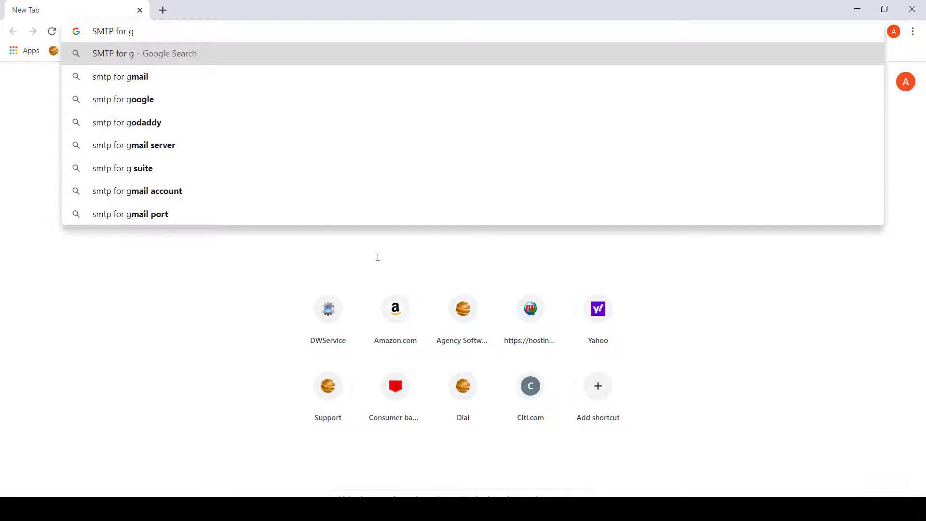
text(mail)
key(Return)
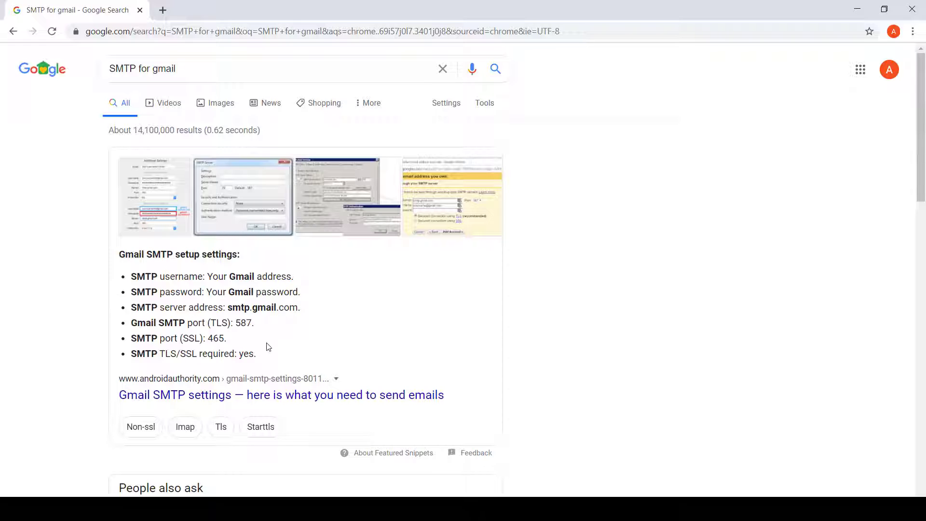
scroll(262, 342, down, 2)
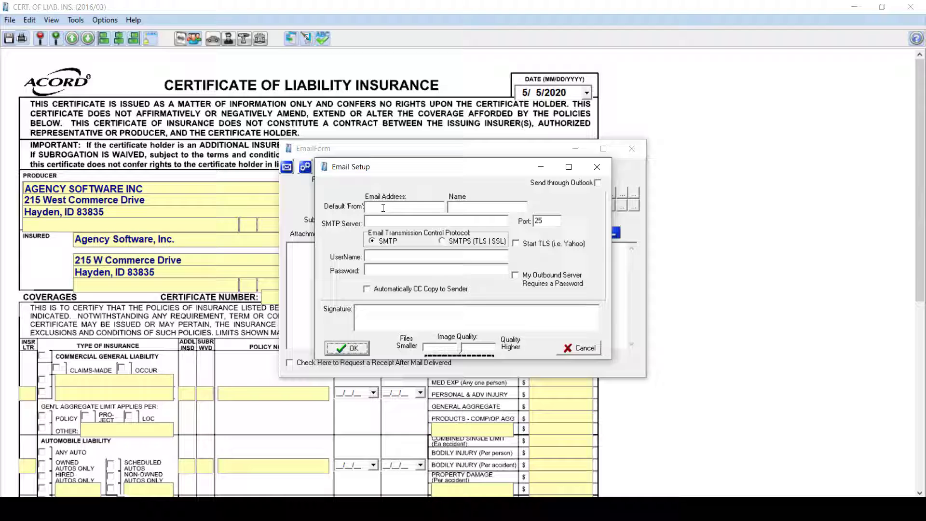
- Enter the sender's Gmail address and name ASI Trainer, server smtp.gmail.com, using SMTPS on port 465
click(383, 207)
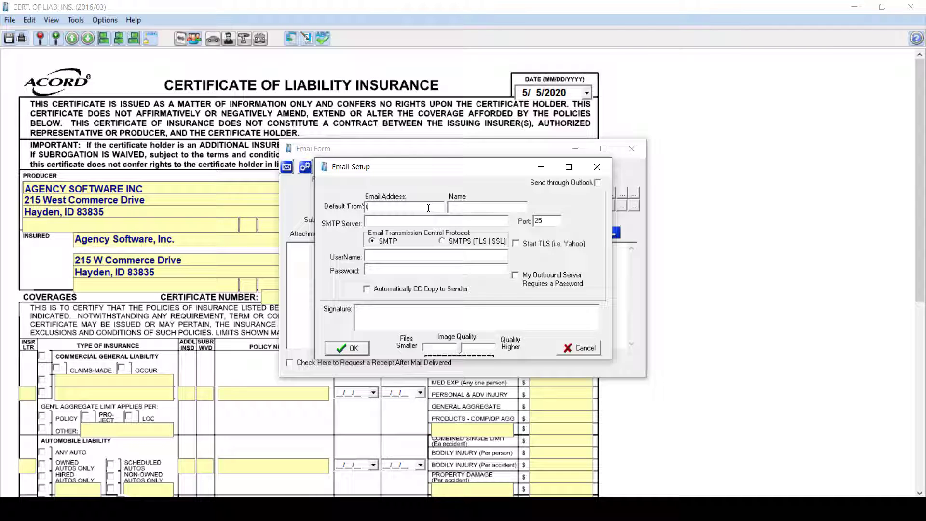
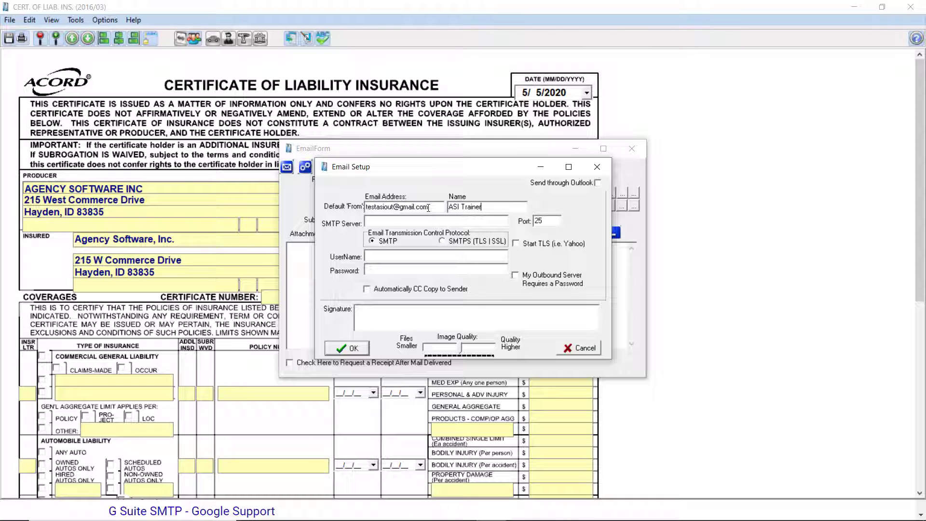
key(Tab)
click(442, 240)
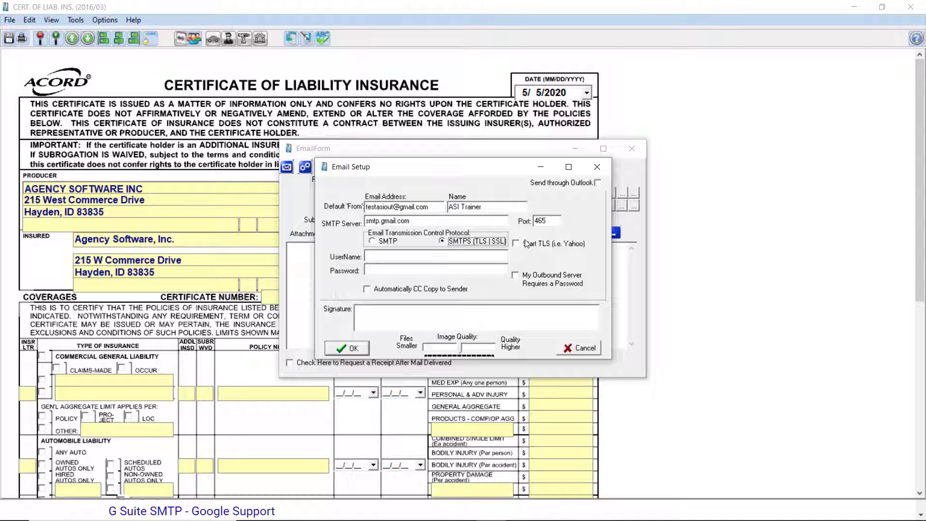
- Use the sender address as the username, require a password, and enter the account password
click(388, 260)
double_click(381, 207)
key(ctrl+c)
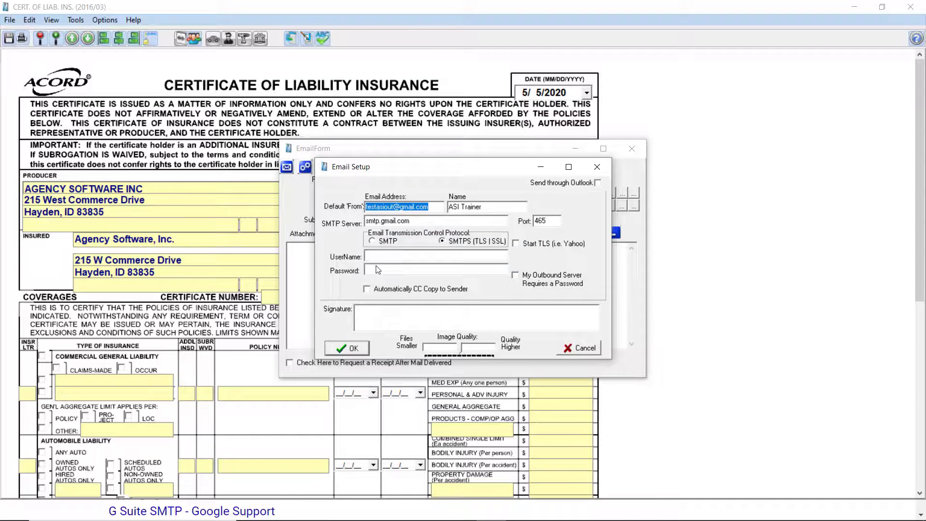
right_click(381, 256)
click(392, 277)
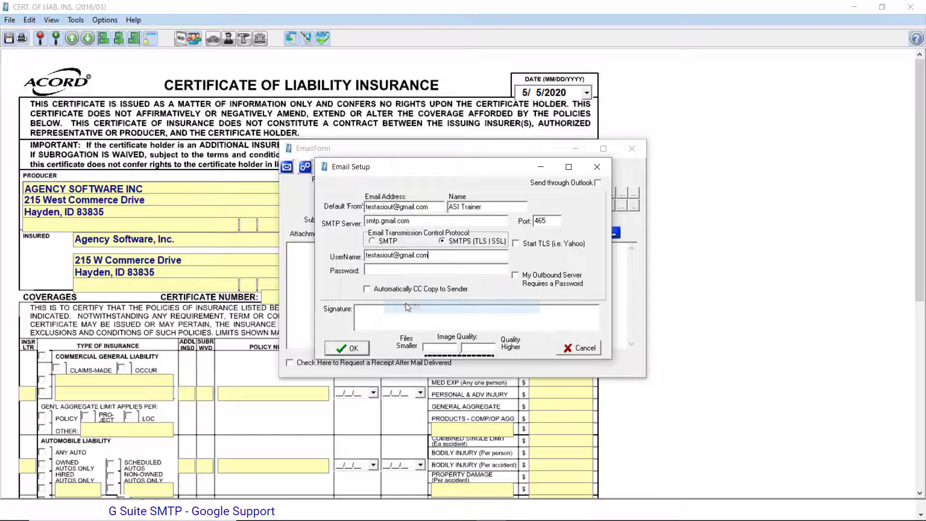
click(515, 274)
click(455, 271)
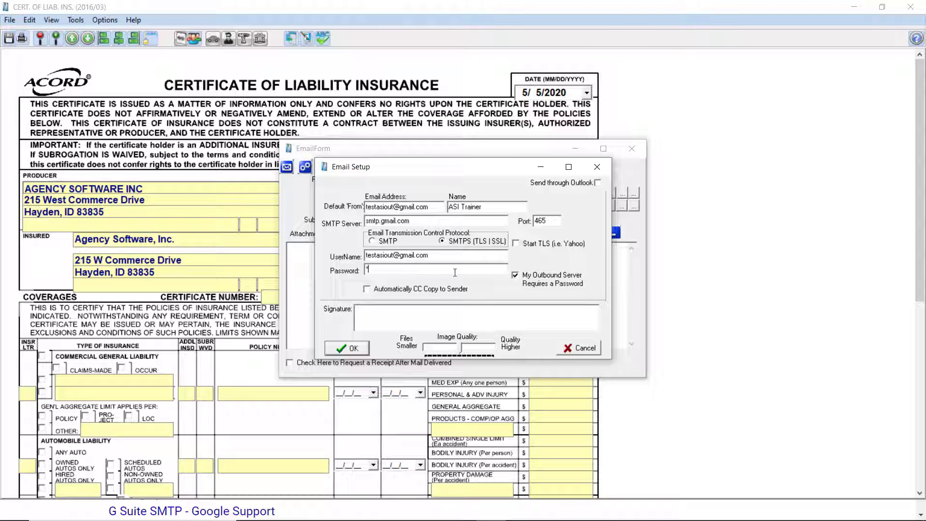
text(********)
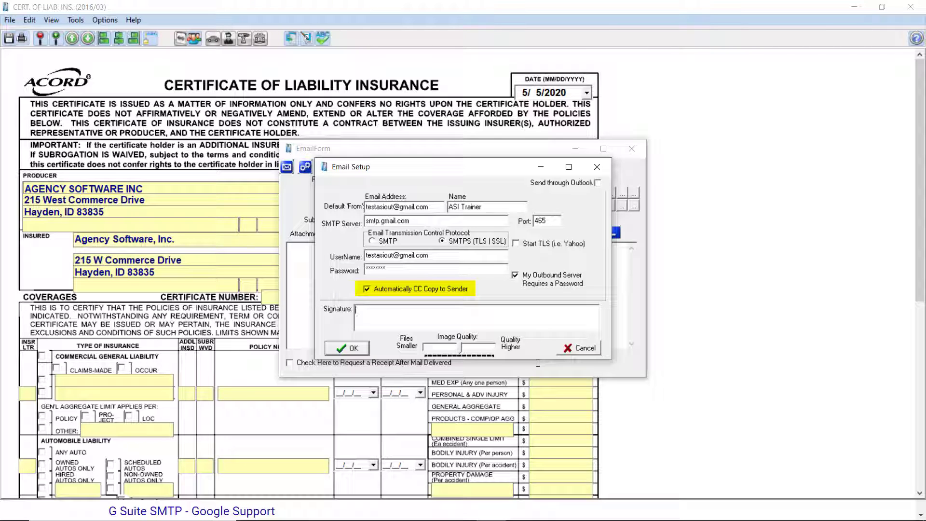
- Put the signature 'Thank you and have a great day! ASI Trainer' in the Signature box
text(Thank you and have a great day! ASI Tra)
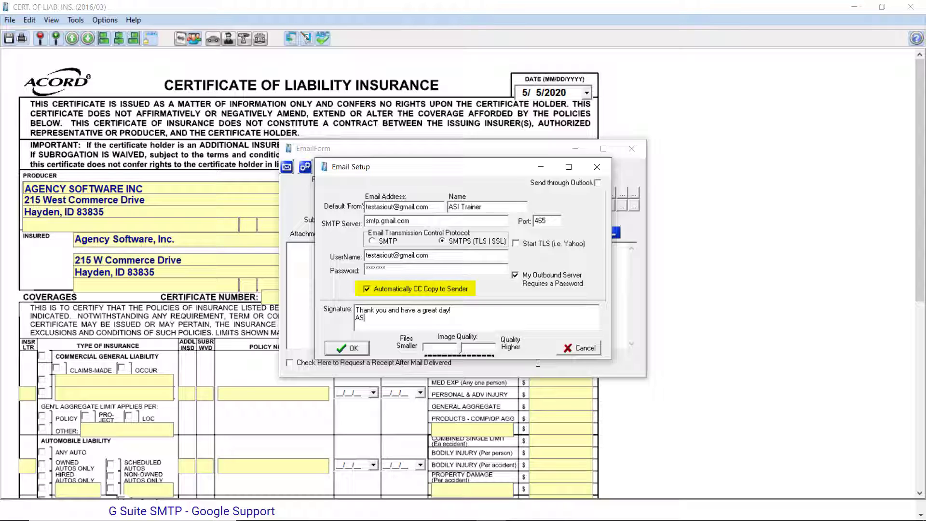
text(iner)
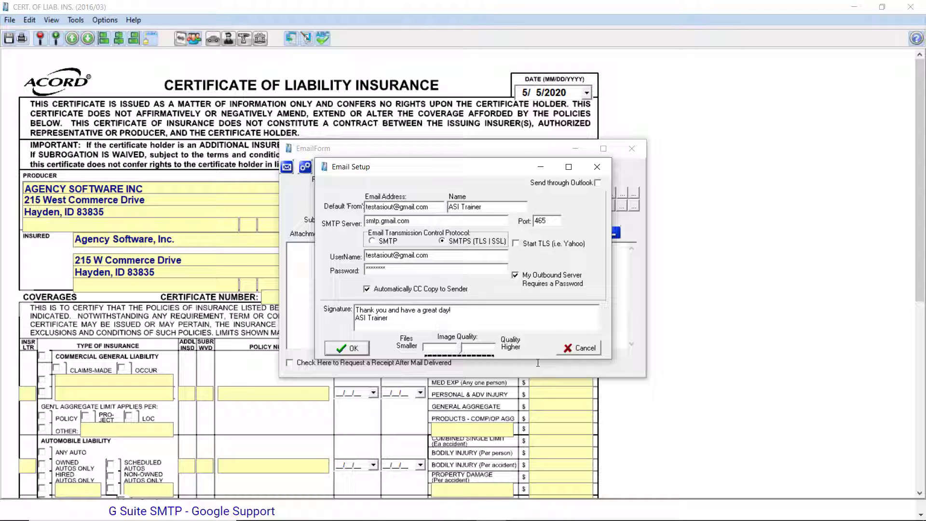
key(ctrl+a)
key(Delete)
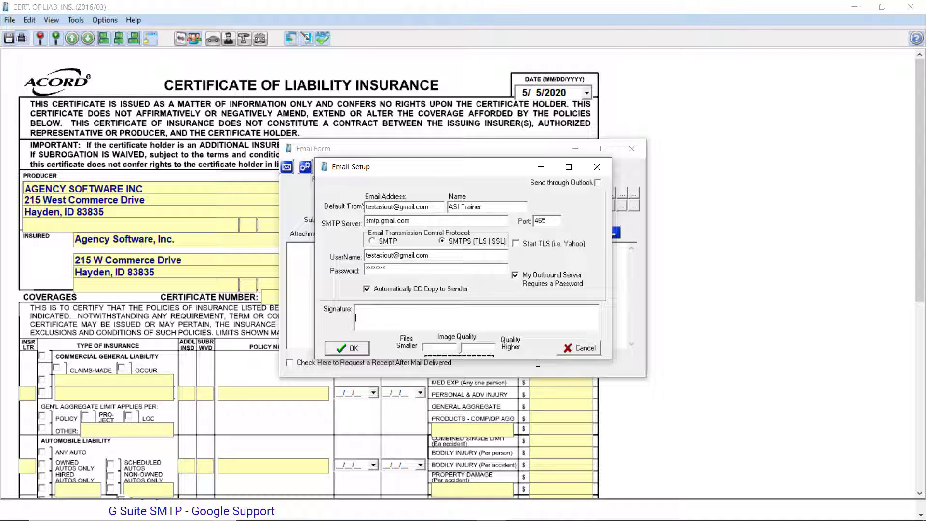
key(ctrl+v)
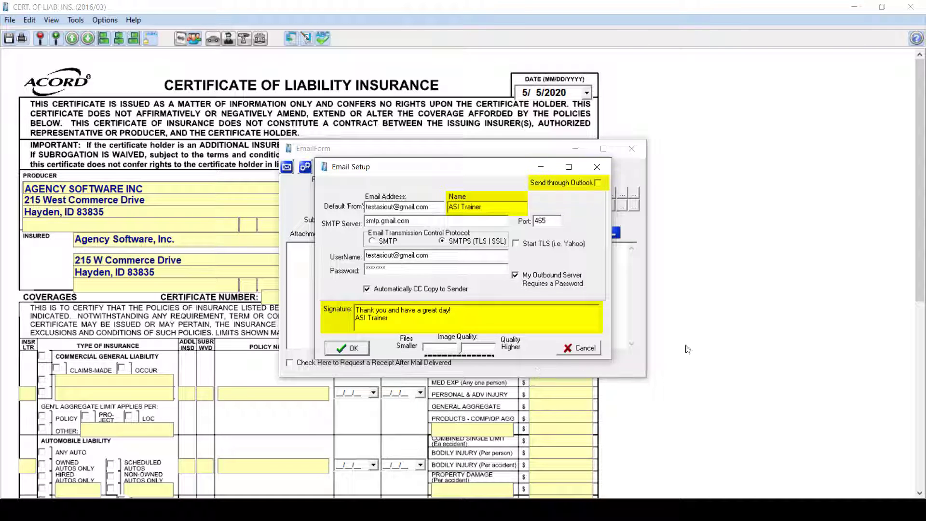
- Enable 'Send through Outlook' and save the Email Setup
click(598, 182)
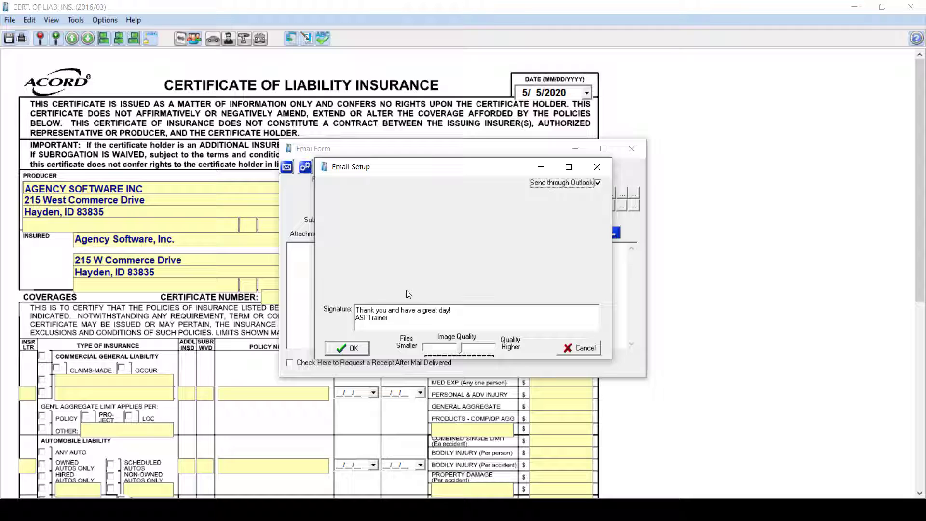
click(346, 349)
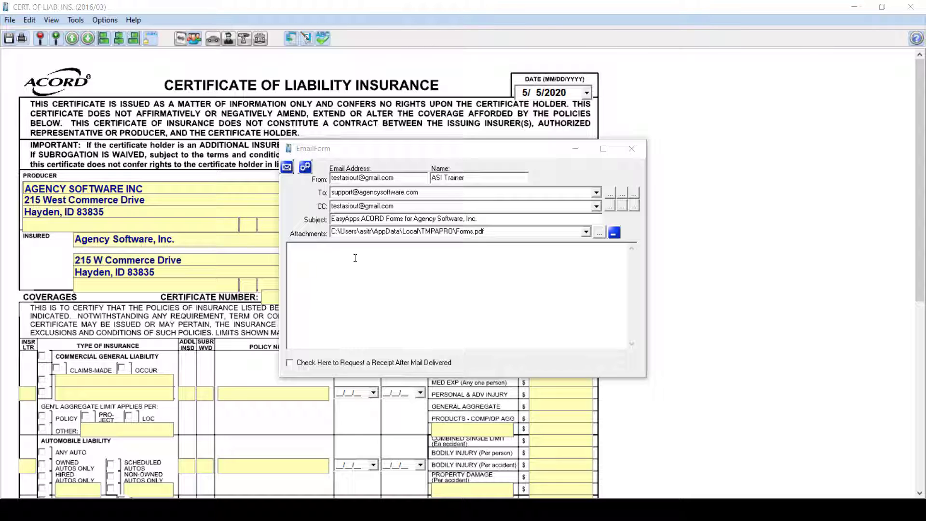
- Send a 'test' email with the certificate via Outlook and confirm it in Outlook's Sent Items
click(392, 269)
text(test)
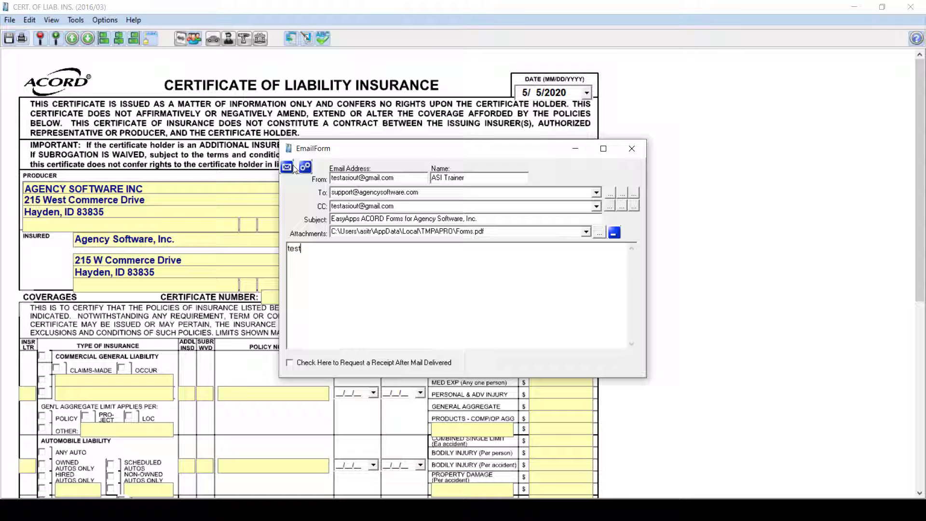
click(286, 167)
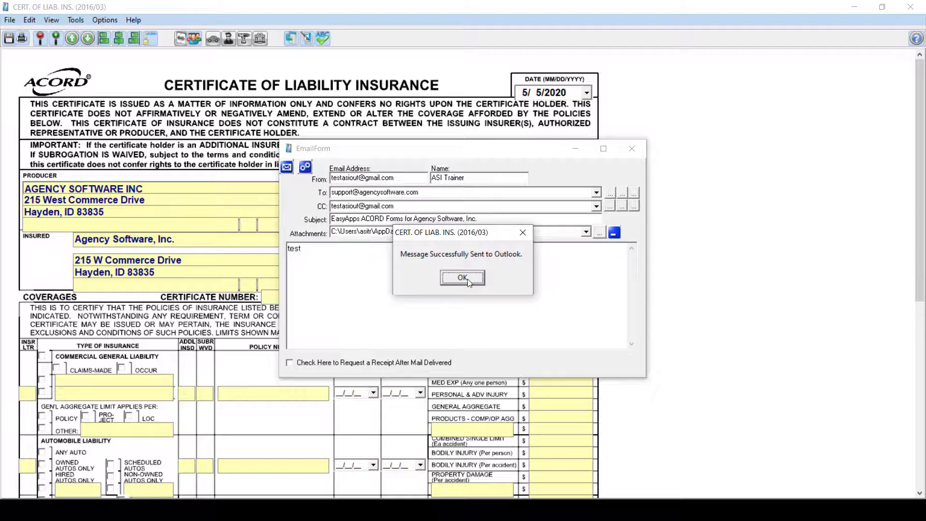
click(462, 278)
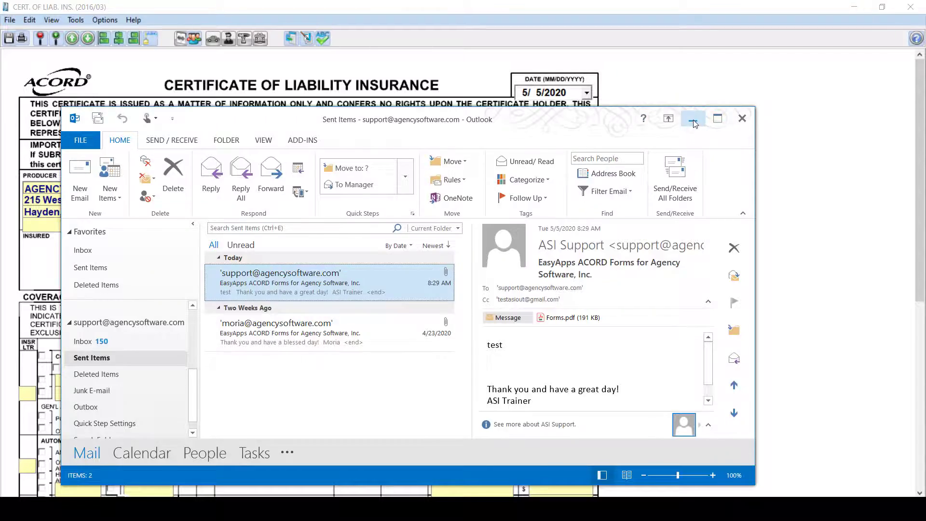
click(693, 120)
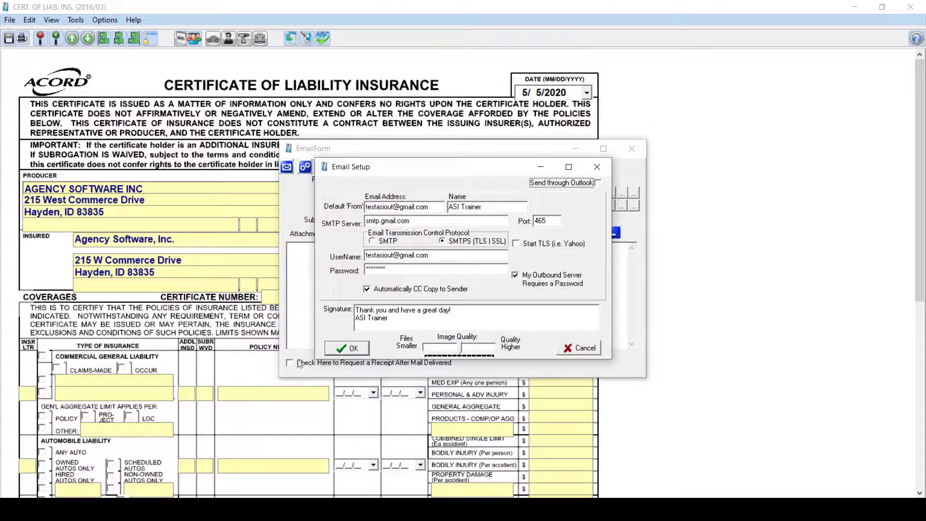
- Save the email settings and send a 'test' email over SMTP
click(346, 343)
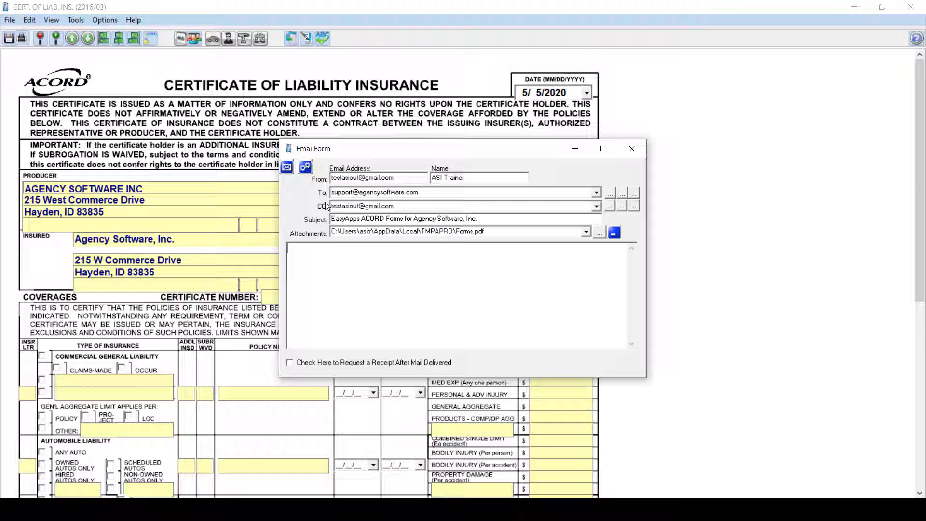
text(test)
click(286, 168)
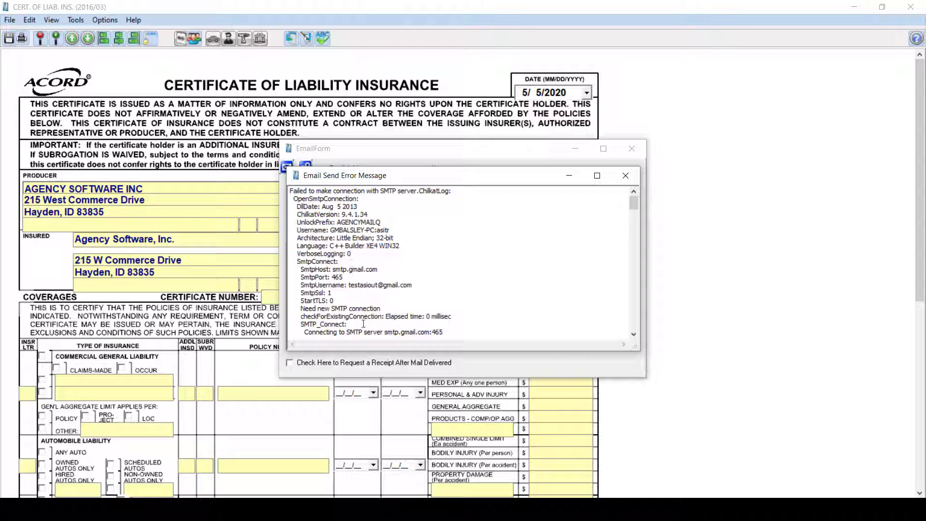
- Find the 'Failed to connect to SMTP server' line in the error log, then close the error report and email form
scroll(629, 300, down, 10)
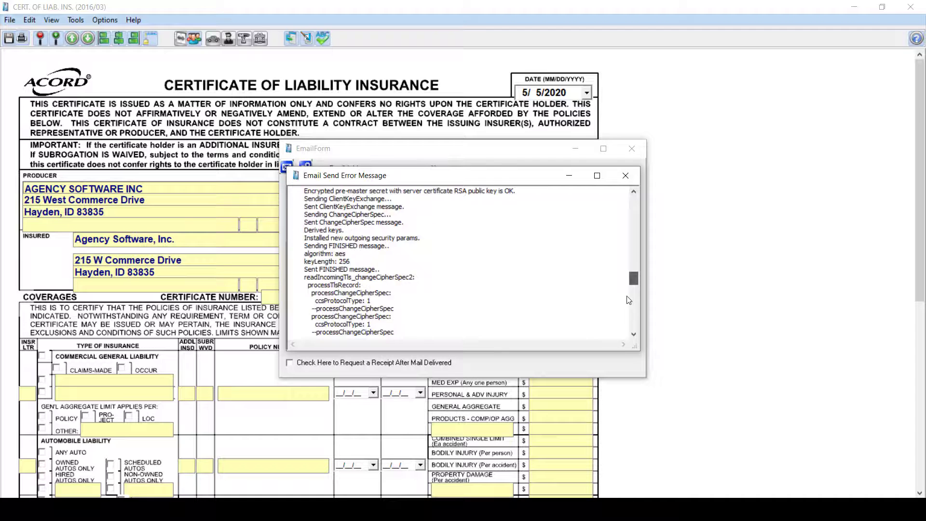
scroll(629, 300, down, 10)
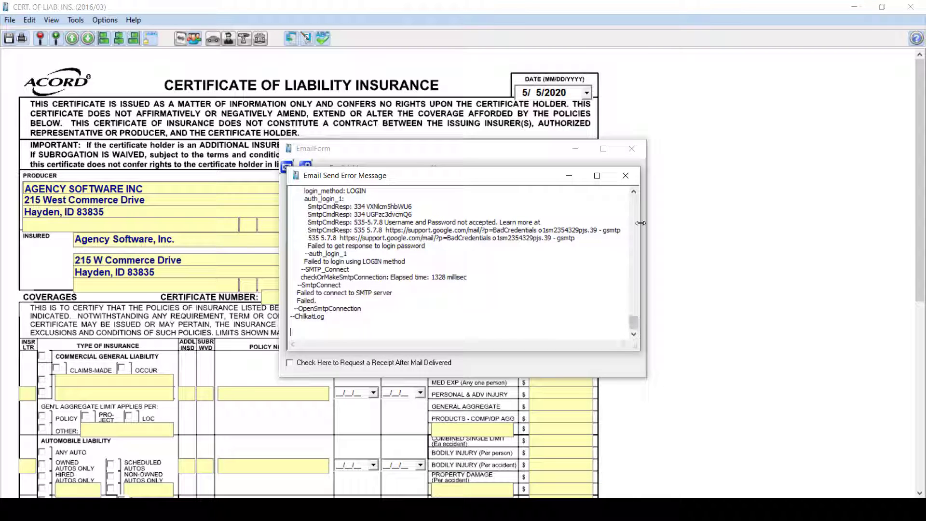
drag(394, 292, 294, 291)
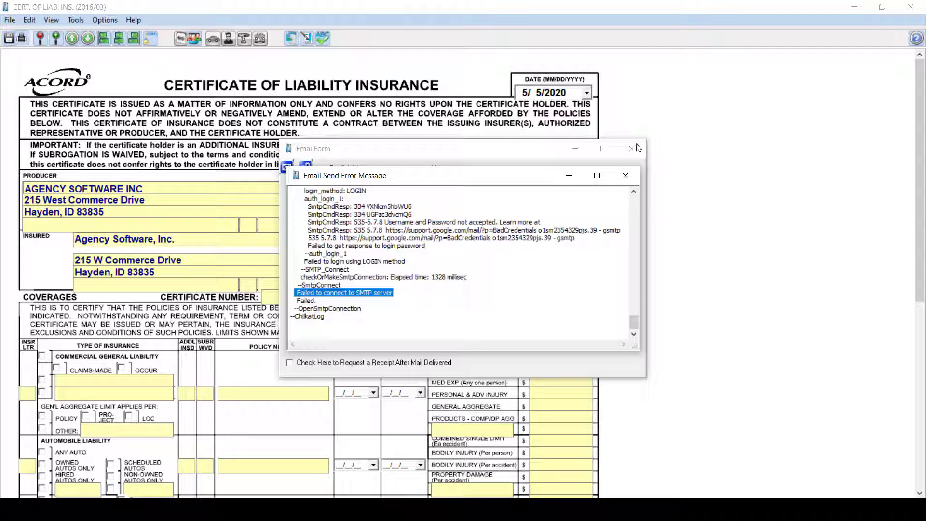
click(625, 176)
click(632, 148)
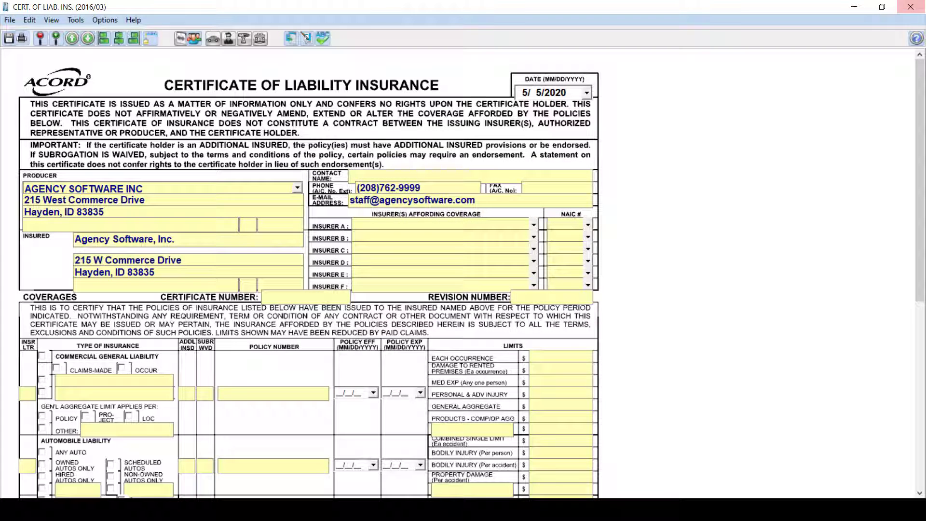
- Reopen Email Setup from the certificate's Email Customer option, re-enter the Gmail password, and save
click(913, 6)
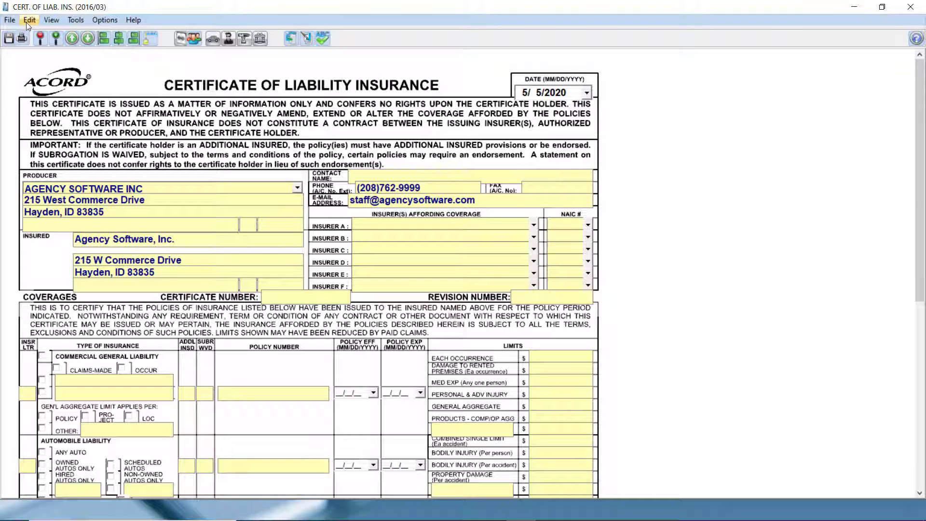
click(10, 22)
click(34, 98)
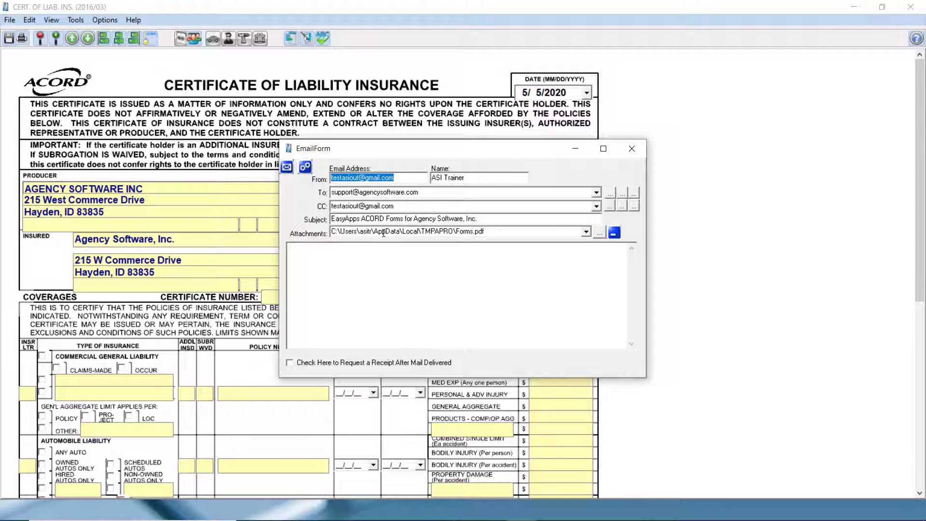
click(304, 168)
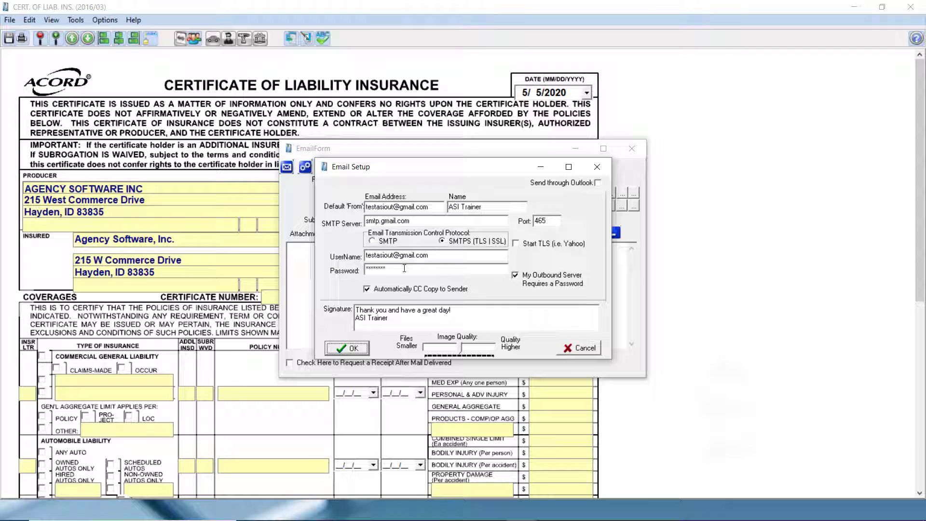
text(*)
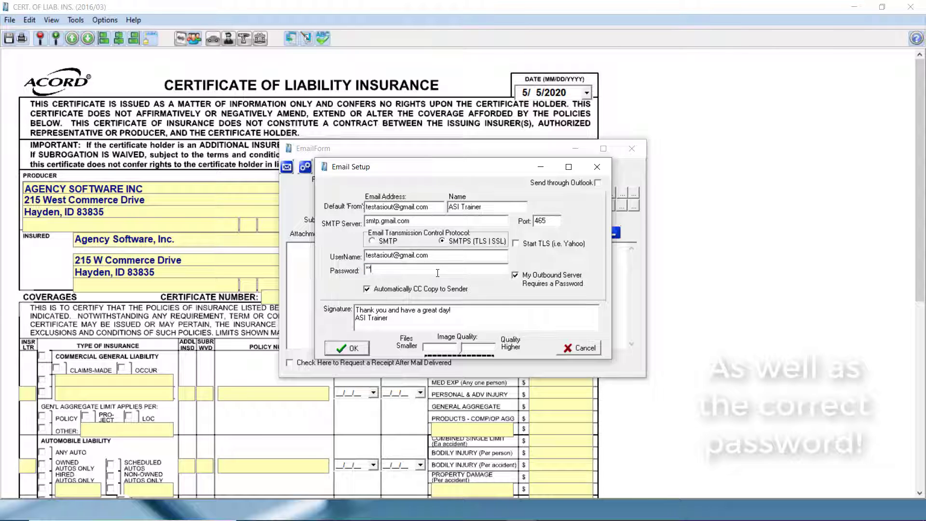
text(******)
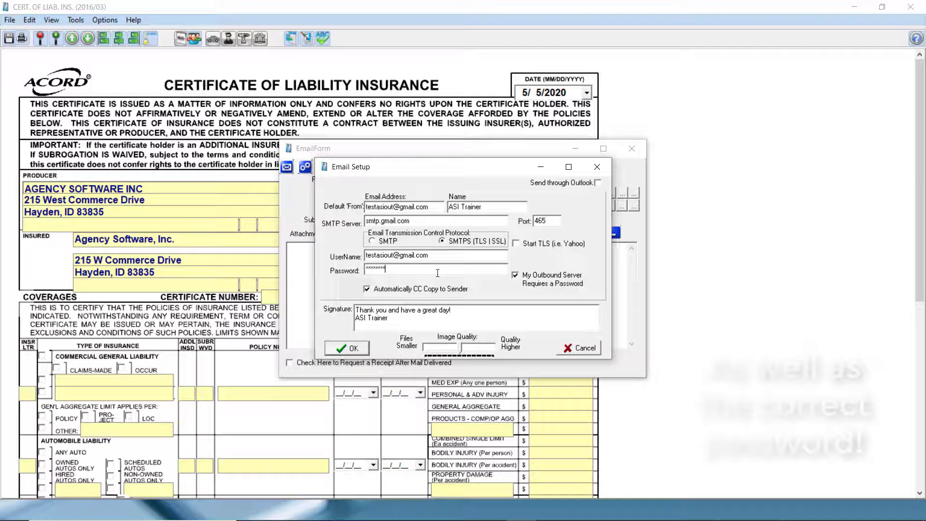
text(**)
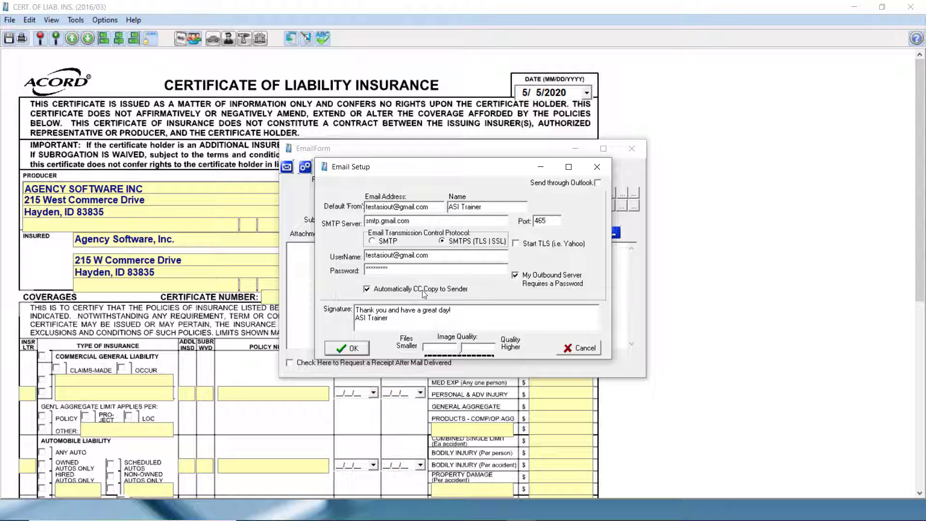
click(336, 348)
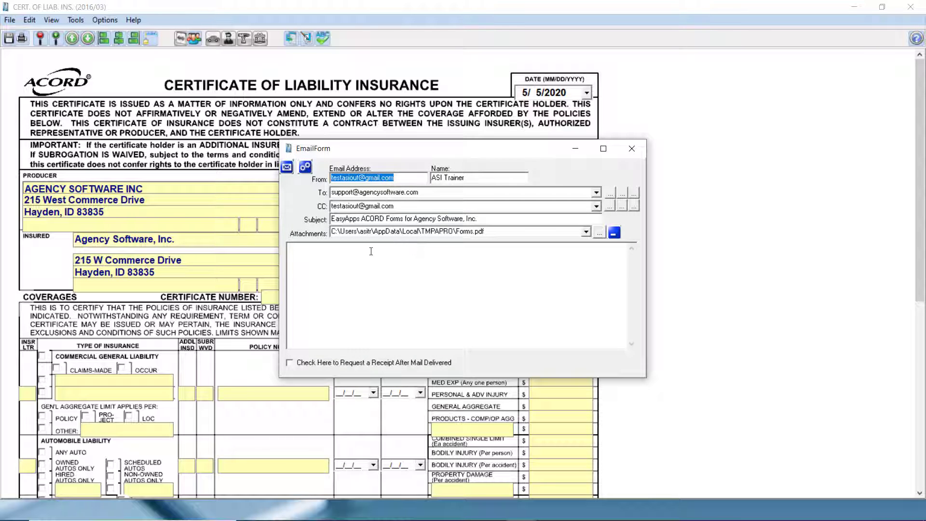
- Send the certificate email with 'test' as the message body
click(370, 251)
text(test2)
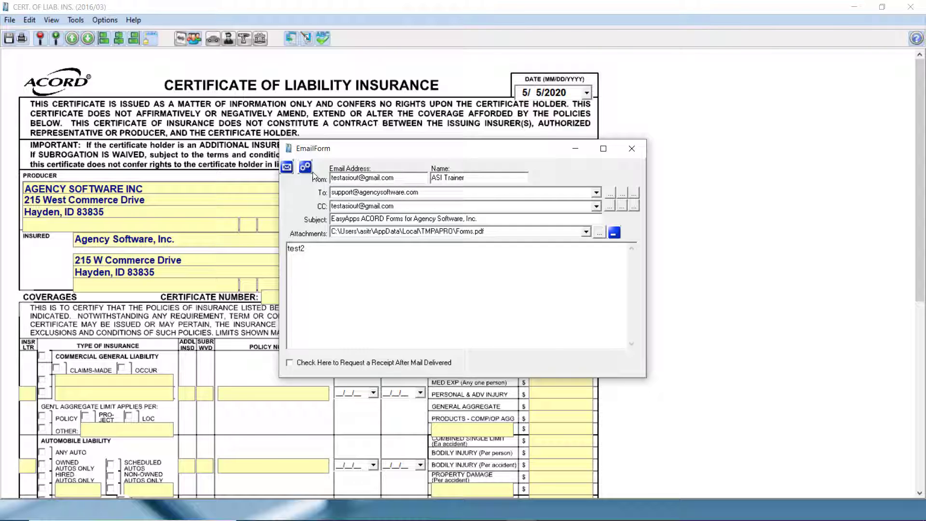
click(286, 169)
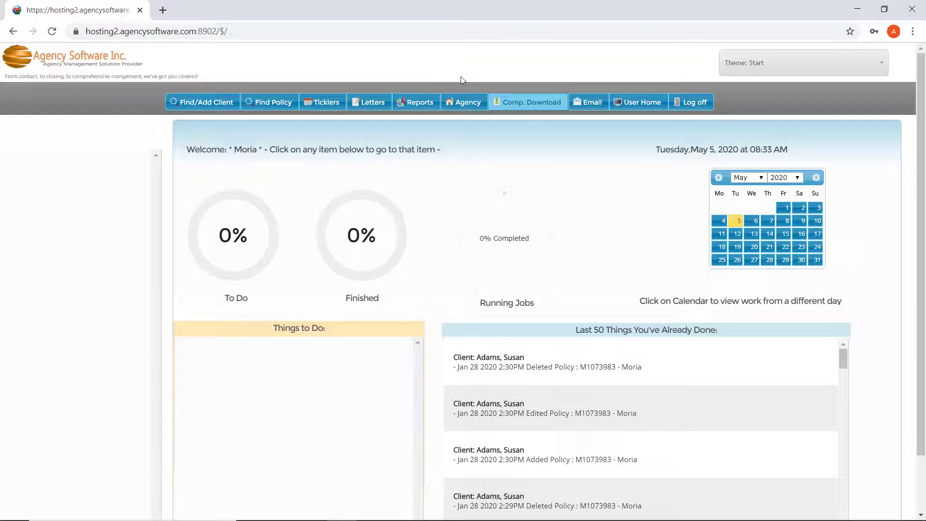
- Open the selected employee's Employee Information record from Agency > Employees for editing
click(462, 103)
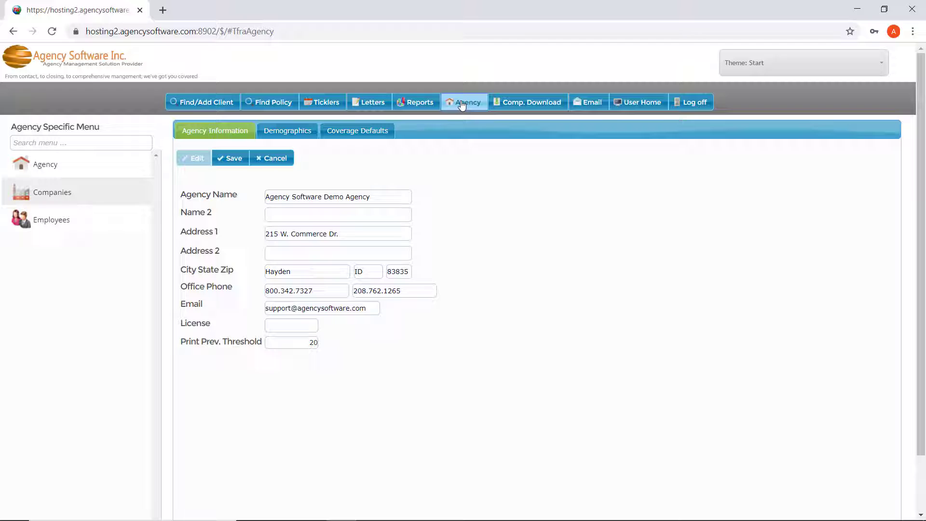
click(41, 221)
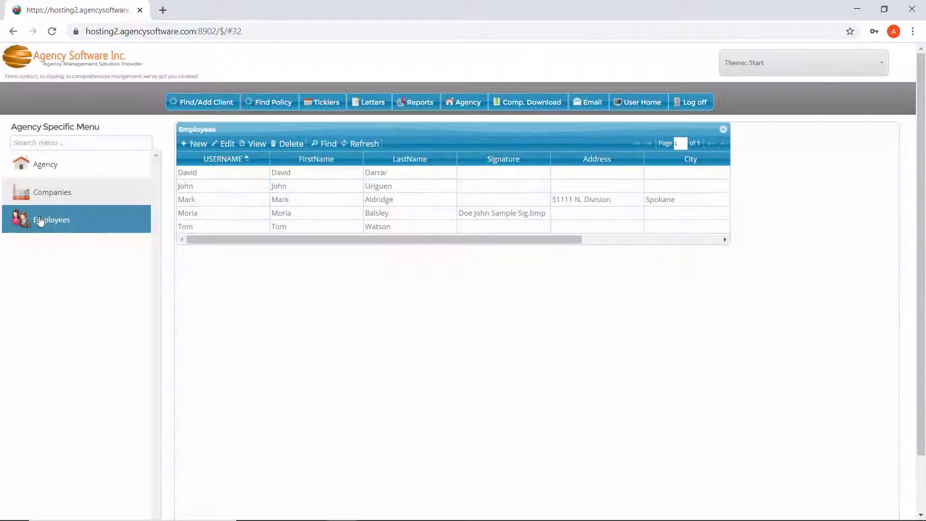
click(216, 213)
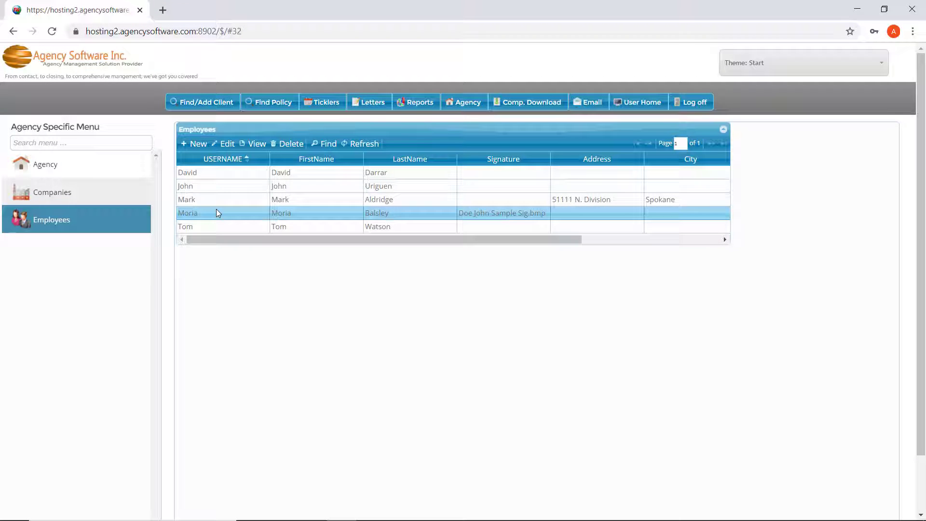
click(224, 144)
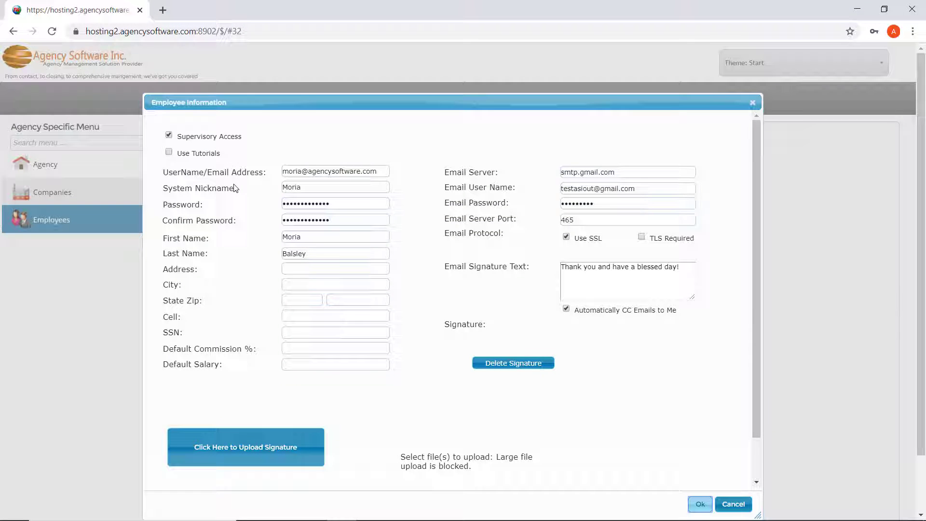
- Check the employee's Email Server entry and the signature 'Thank you and have a blessed day!'
click(628, 174)
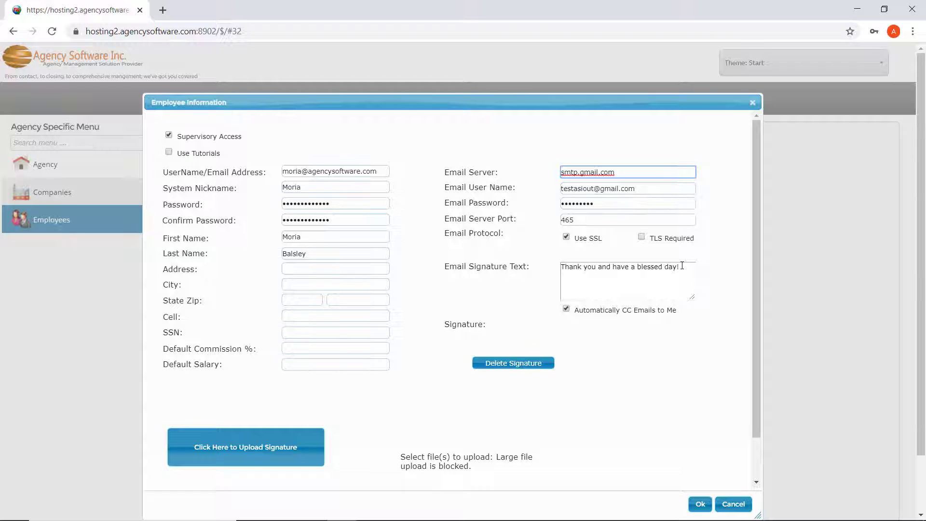
click(681, 265)
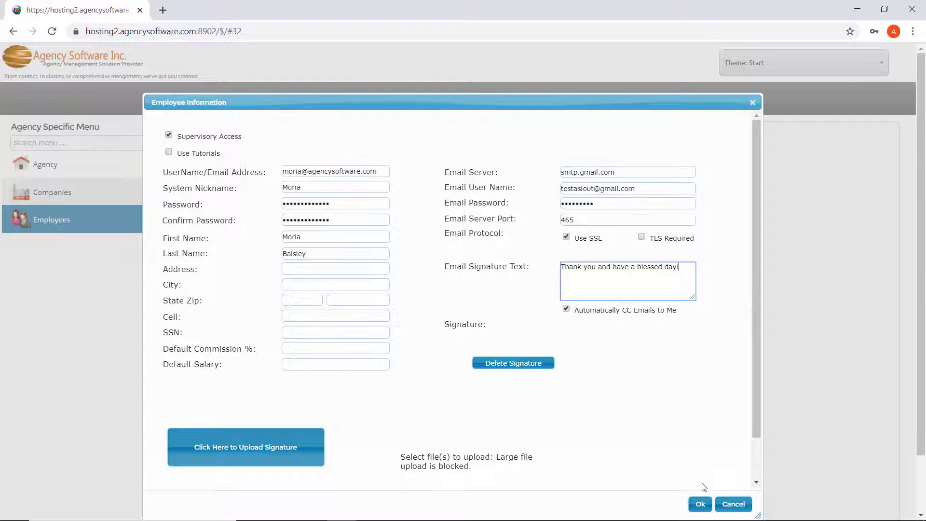
- Save the employee record and start a new email addressed to the sender's own address
click(700, 503)
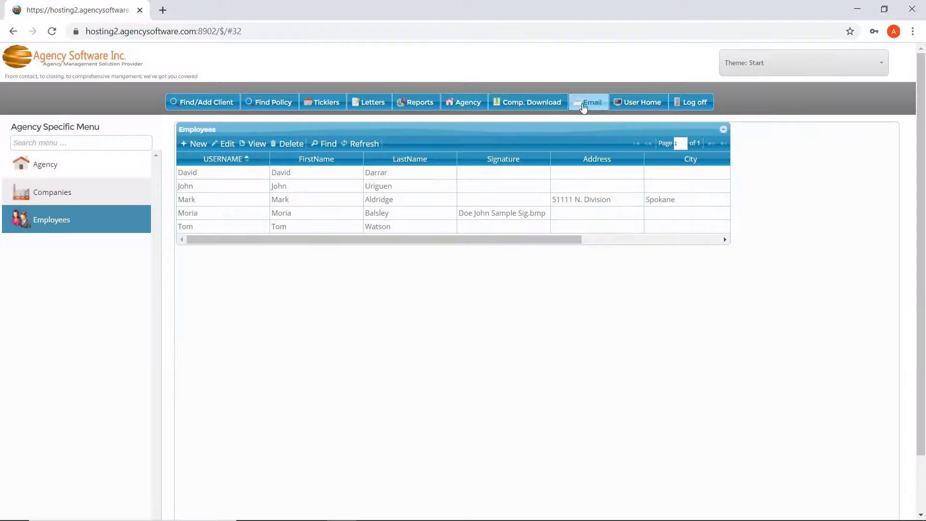
click(582, 103)
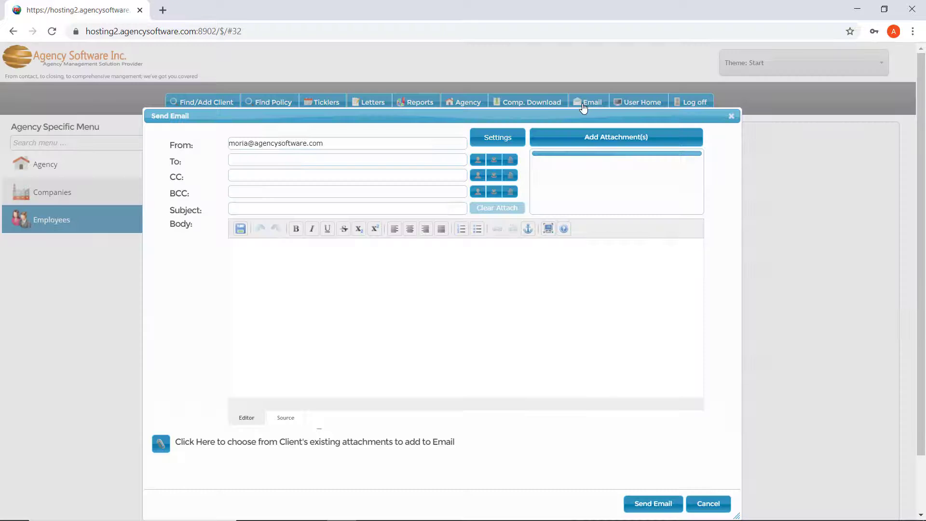
drag(323, 143, 229, 143)
key(ctrl+c)
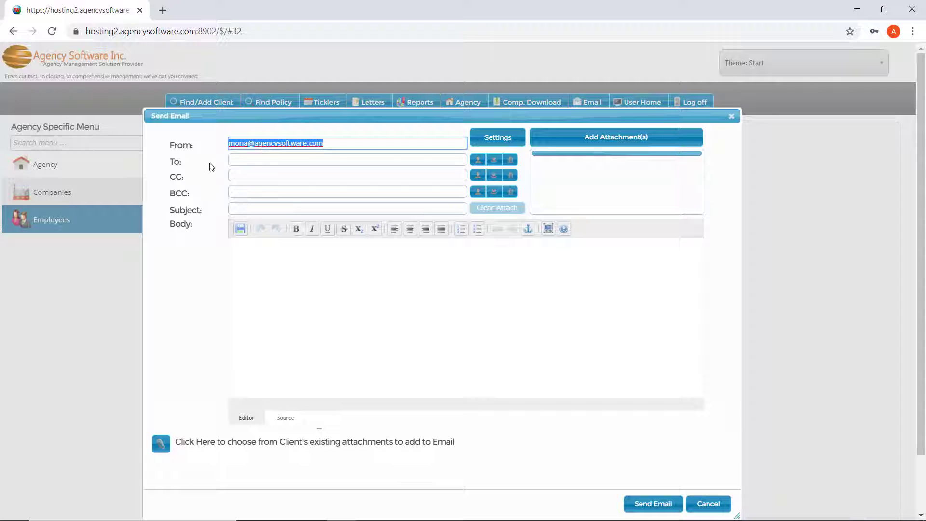
click(244, 160)
key(ctrl+v)
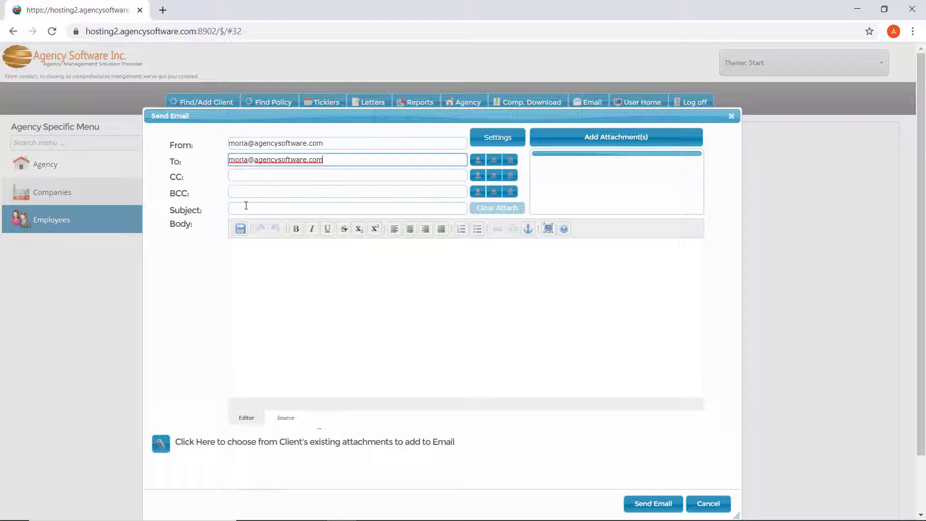
- Fill in 'test' as the subject and body and send the email
click(256, 207)
text(tes)
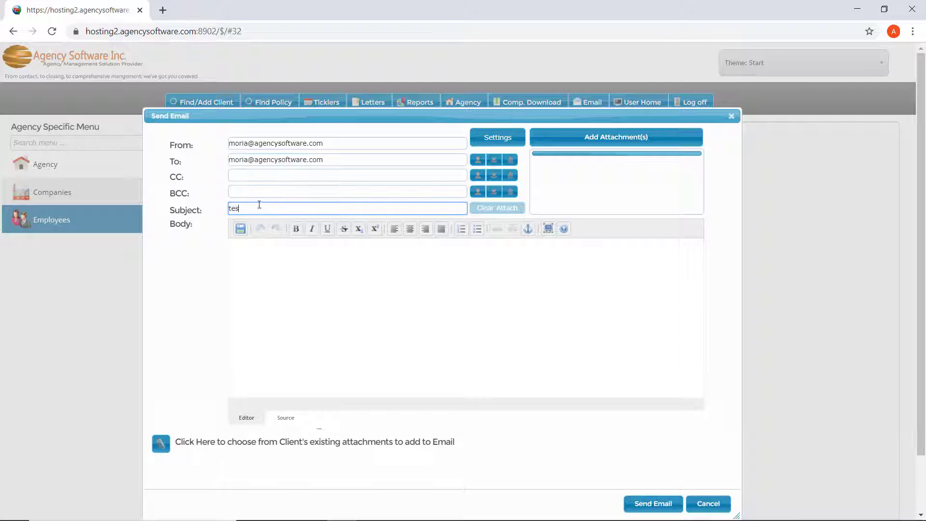
text(t)
click(260, 256)
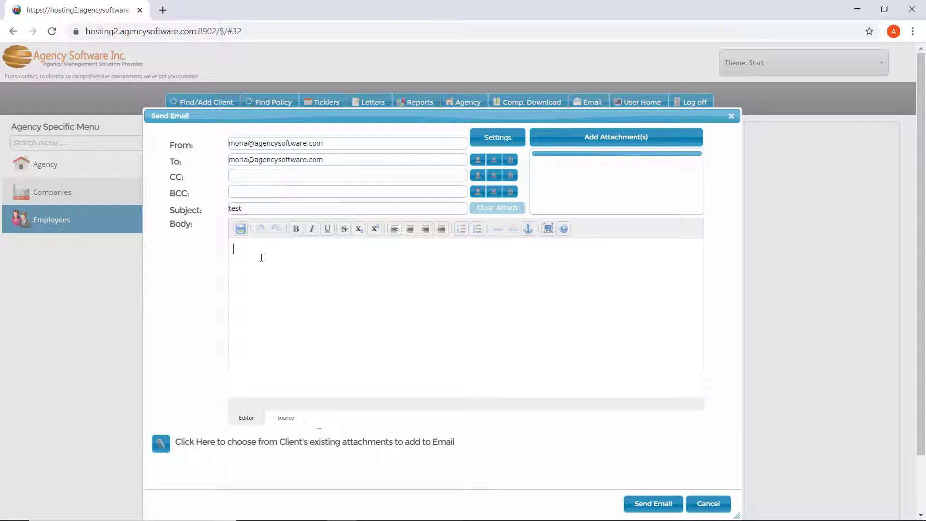
text(test)
click(660, 502)
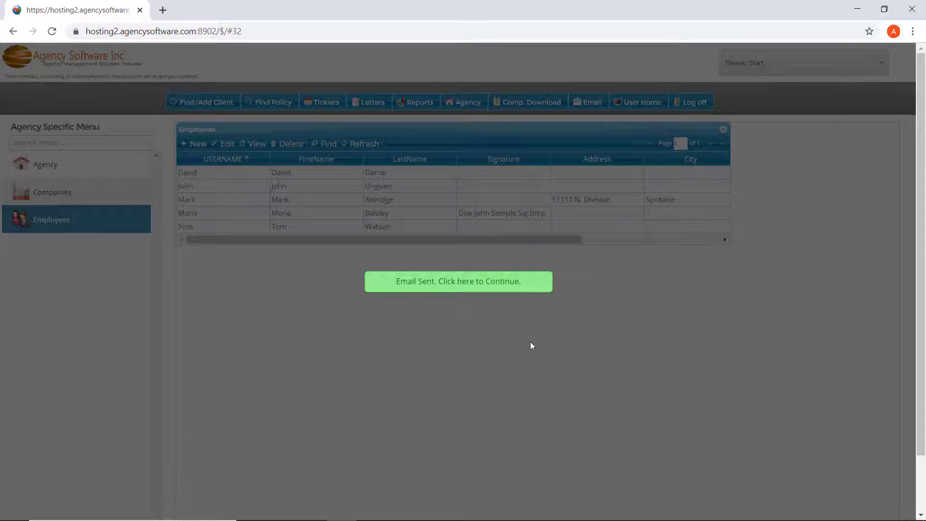
- Dismiss the Email Sent banner and open Email Settings from a new email form
click(483, 285)
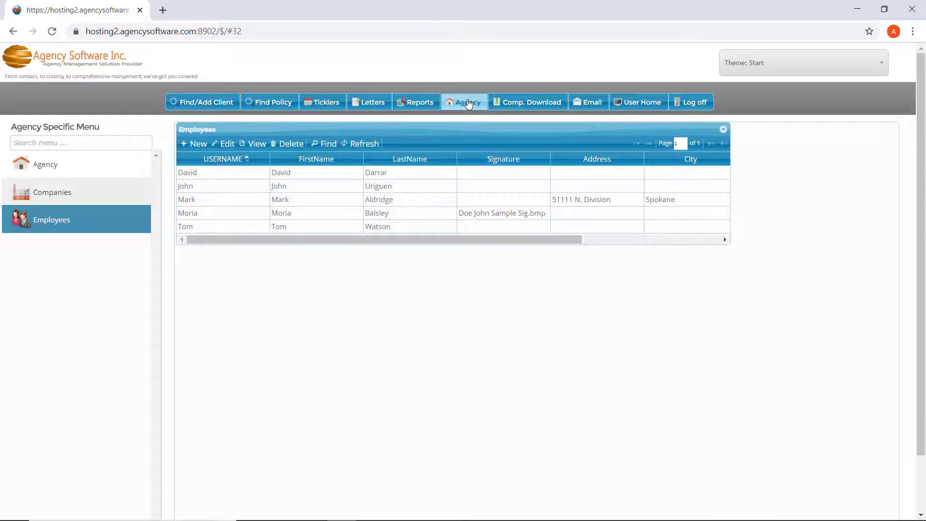
click(591, 103)
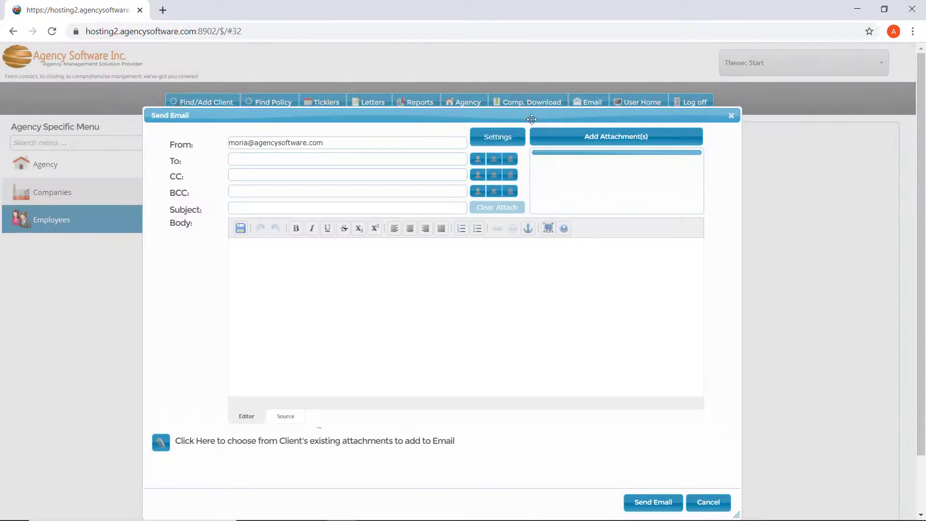
click(495, 139)
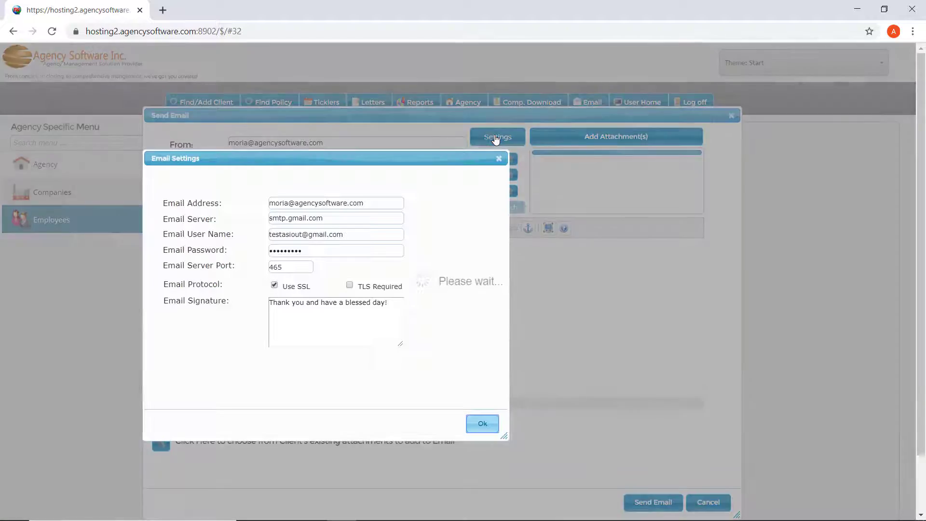